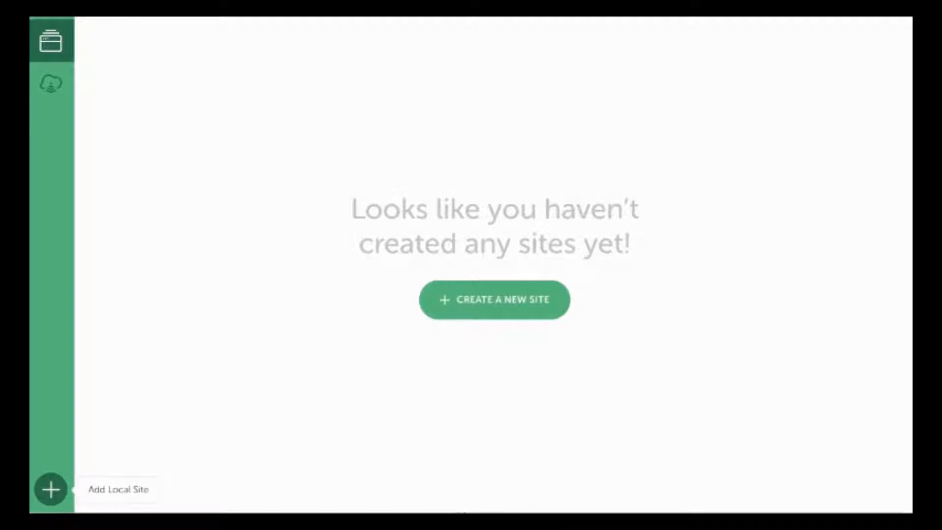
Step: Start a new local site named WPTest, keeping the default domain and path and using no Blueprint
click(51, 489)
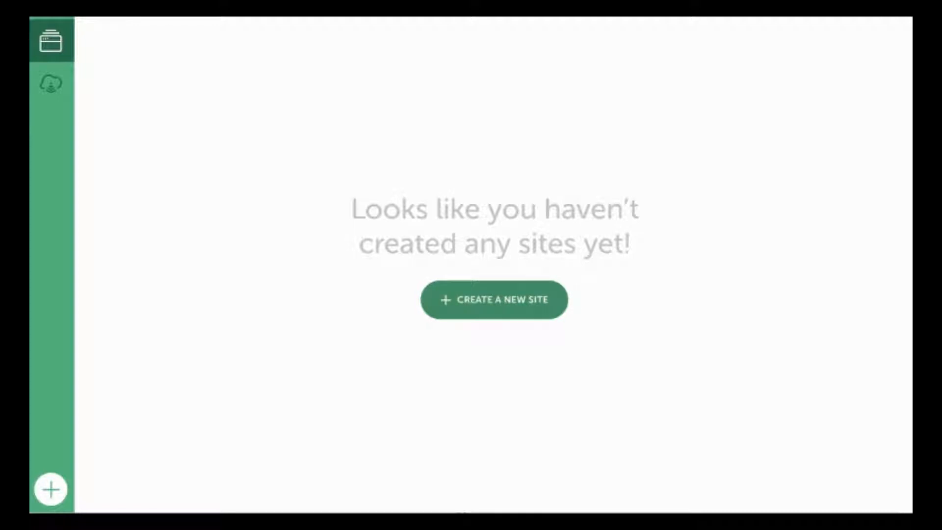
click(494, 300)
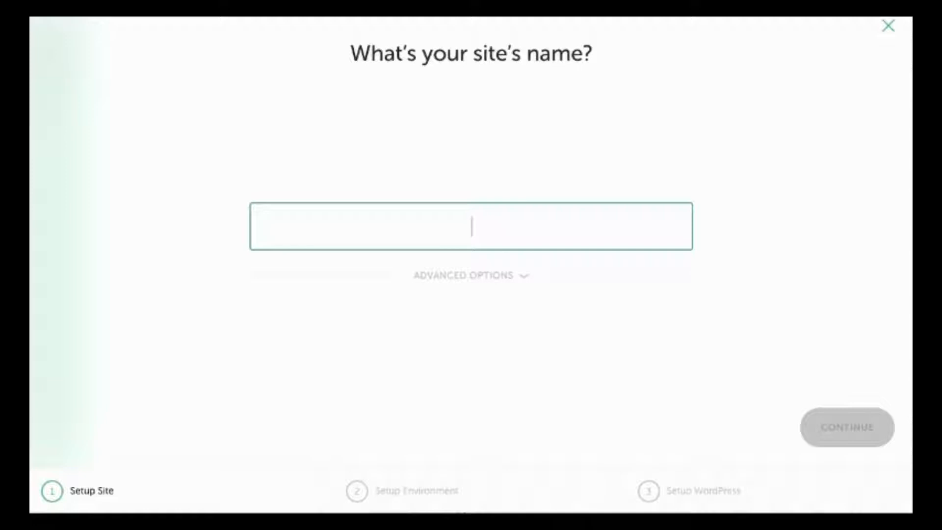
text(WPTest)
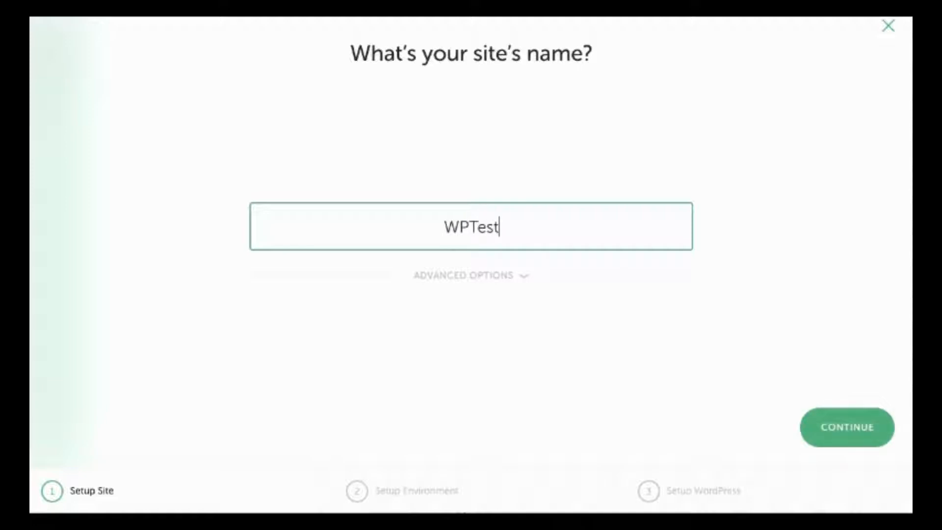
click(471, 275)
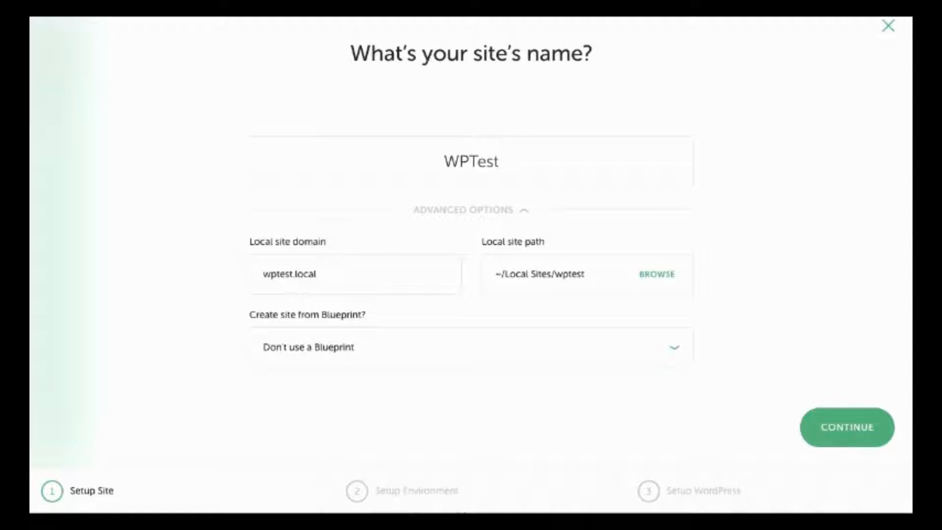
click(847, 427)
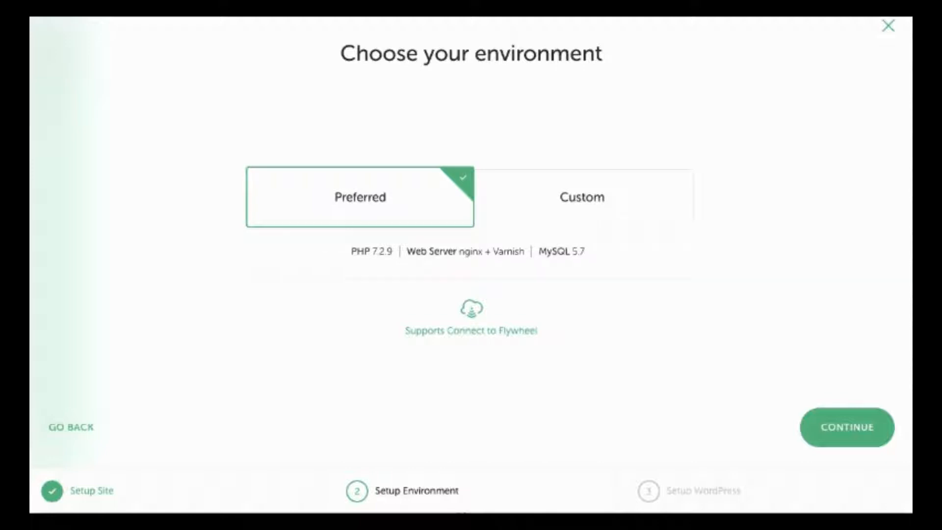
Step: Choose a custom environment with PHP 7.0.3, the Apache web server and MySQL 5.6, and continue to the WordPress setup
click(582, 198)
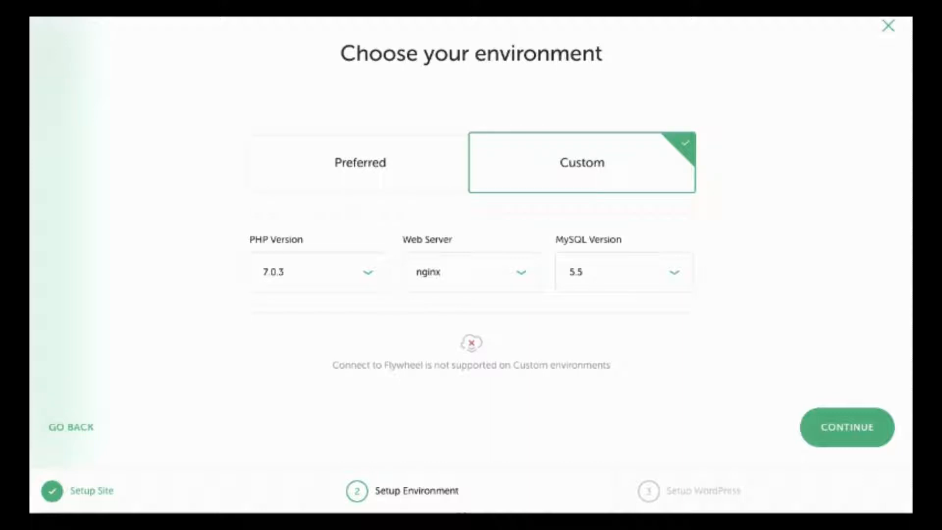
click(367, 273)
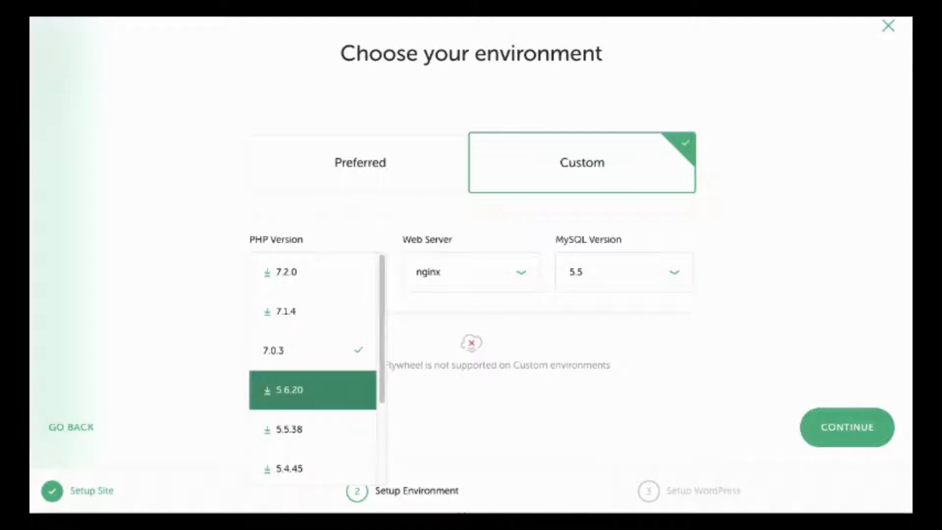
mouse_move(382, 373)
mouse_down()
mouse_move(382, 455)
mouse_move(382, 375)
mouse_up()
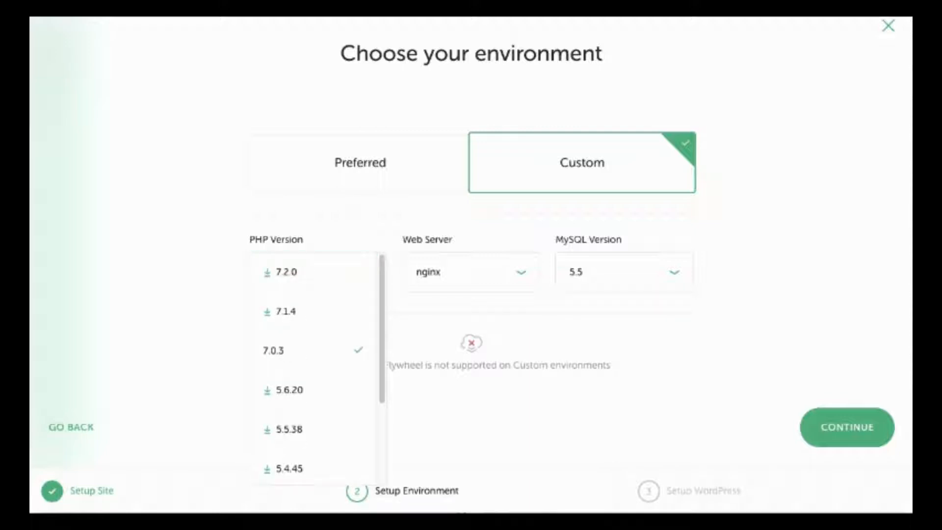
click(471, 272)
click(471, 311)
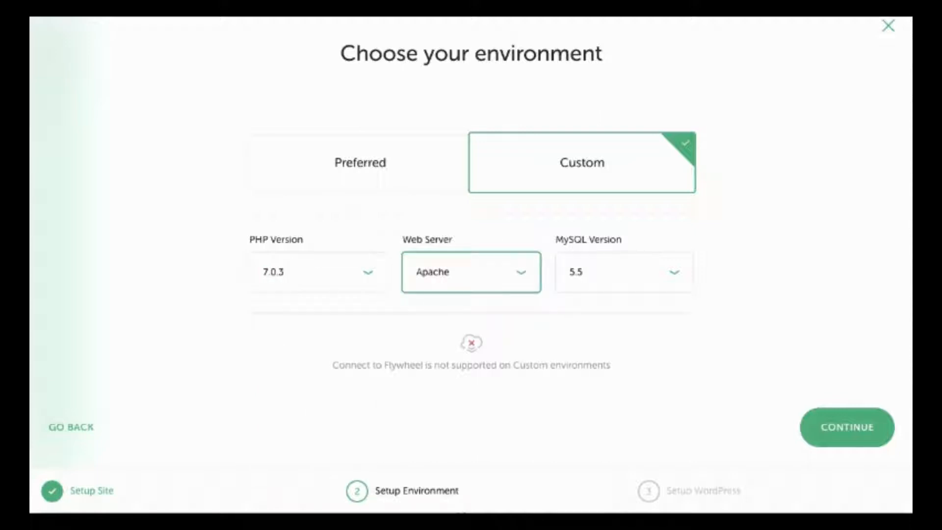
click(624, 272)
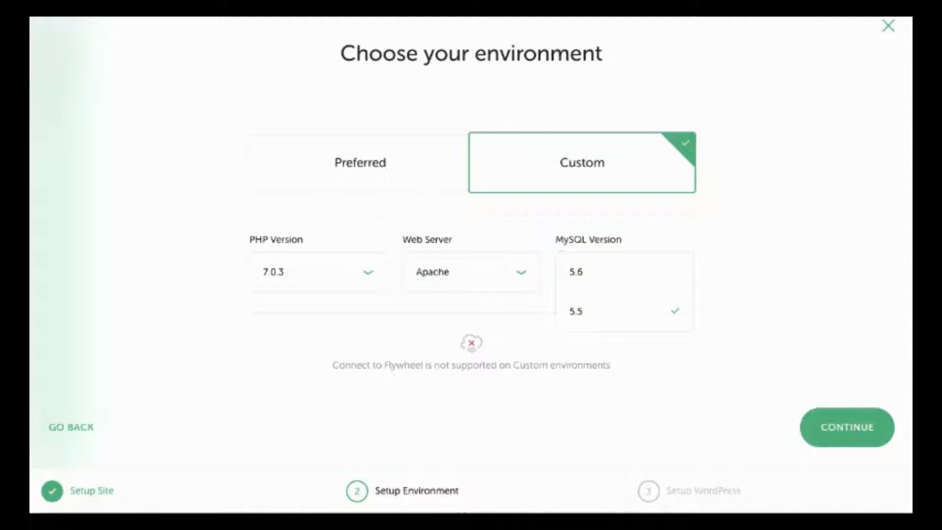
click(589, 271)
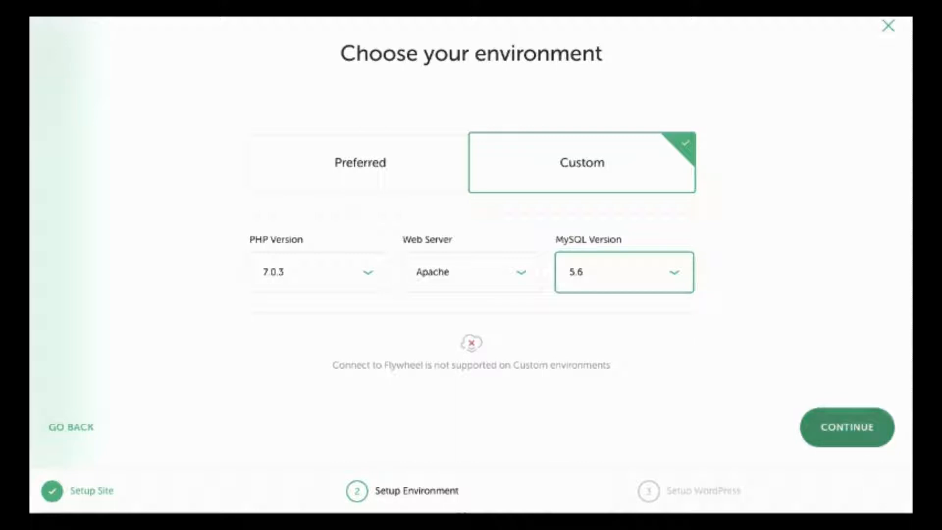
click(847, 427)
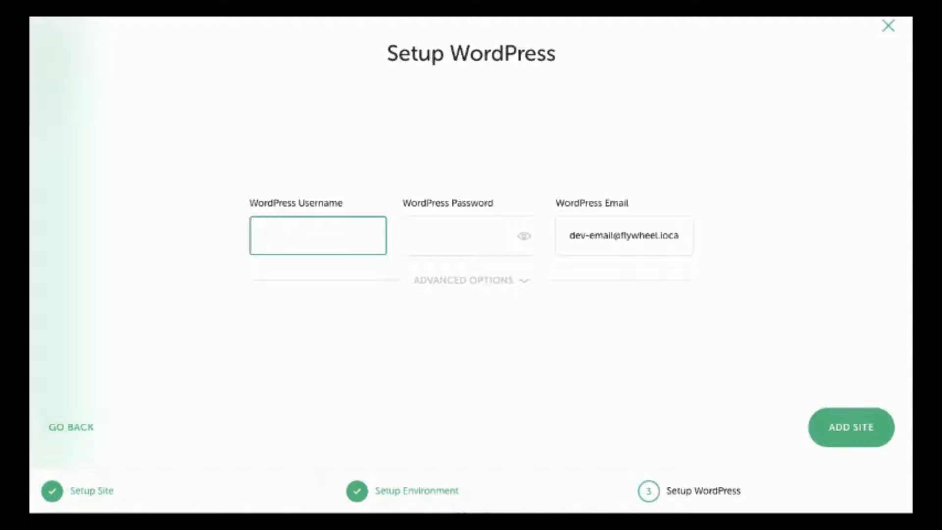
Step: Enter the WordPress username Admin and the account password, keep multisite set to No, and add the site
text(Admin)
key(Tab)
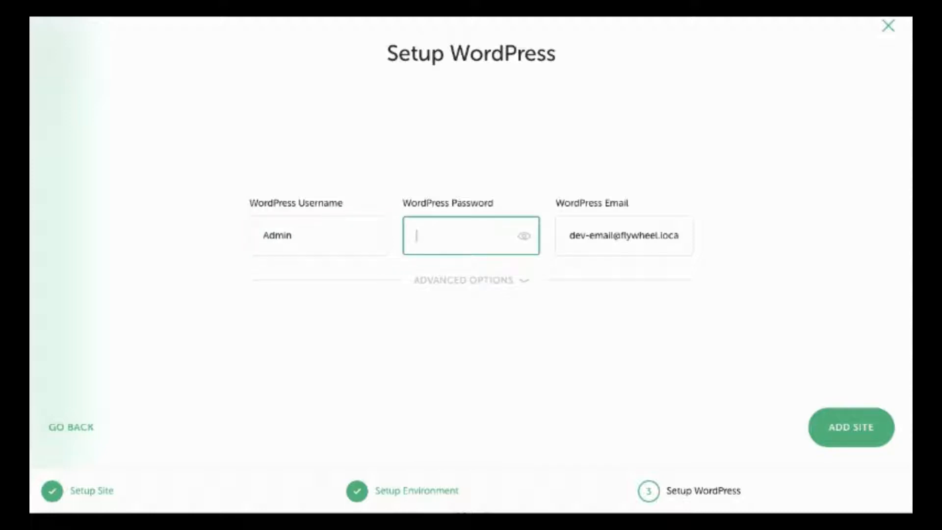
text(•••••)
click(471, 280)
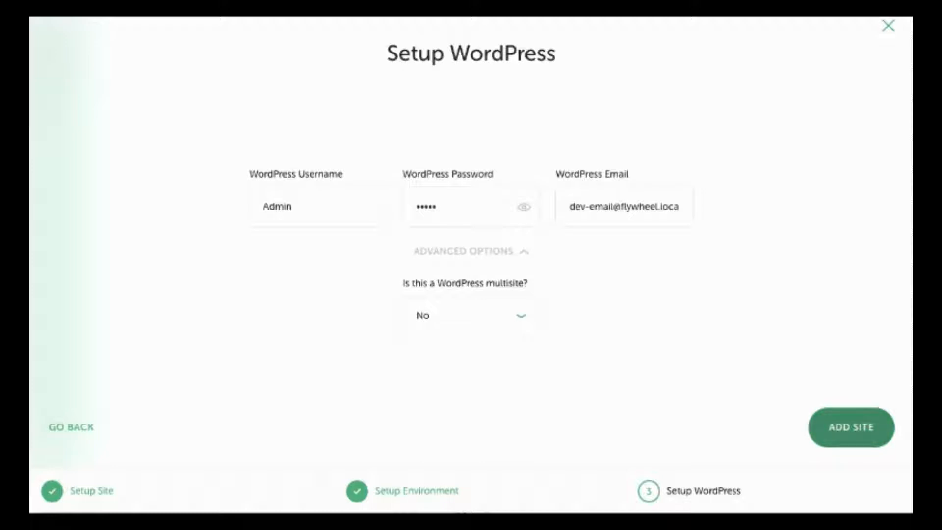
click(851, 427)
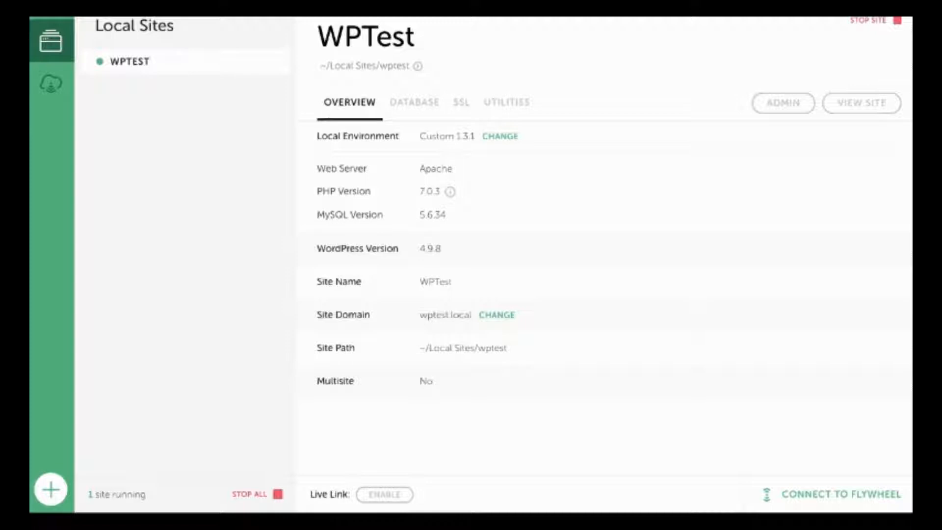
Step: Review the WPTest site's database, SSL and utilities details and return to its overview
click(414, 103)
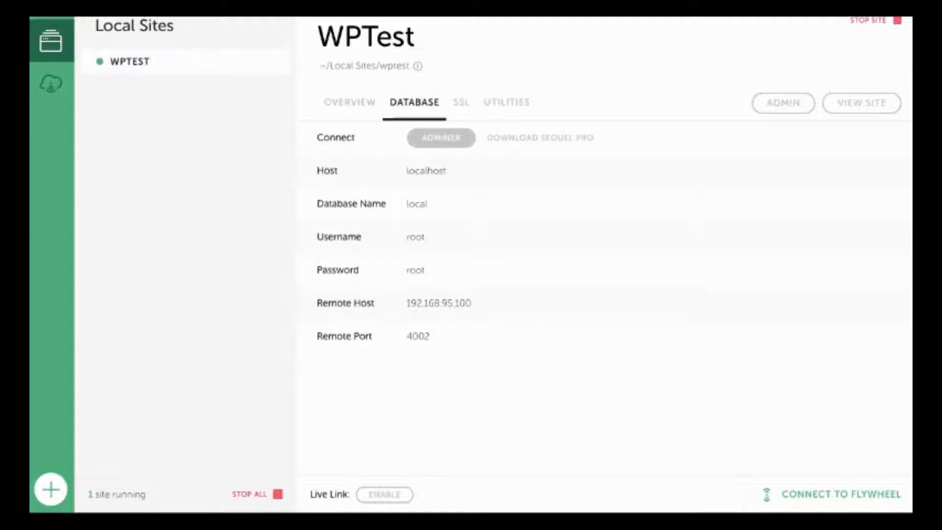
click(441, 137)
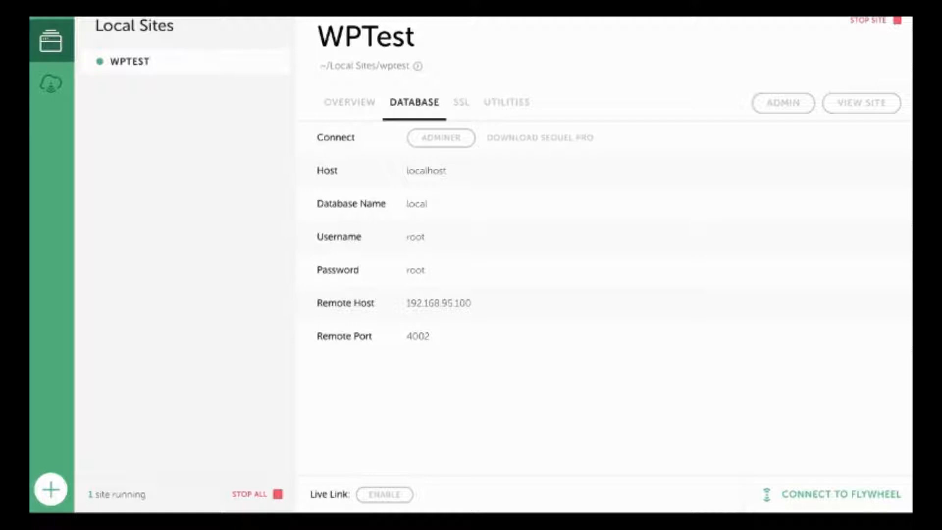
click(462, 102)
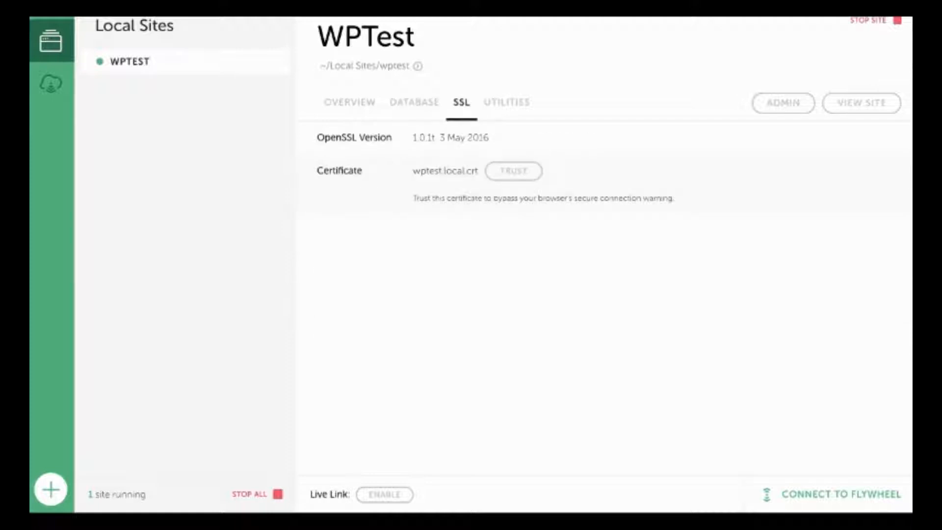
click(507, 102)
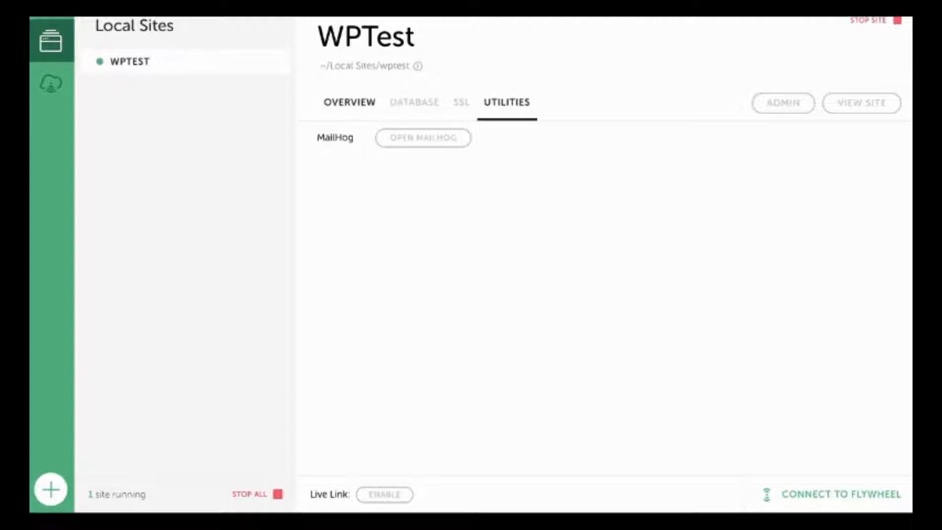
click(349, 102)
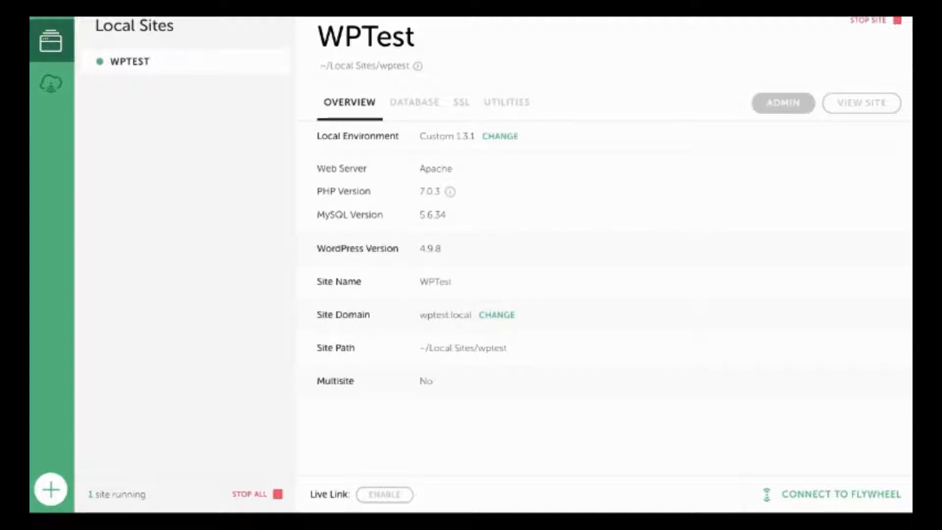
Step: Open the WPTest site's WordPress admin in the browser and log in as Admin with the account password
click(783, 102)
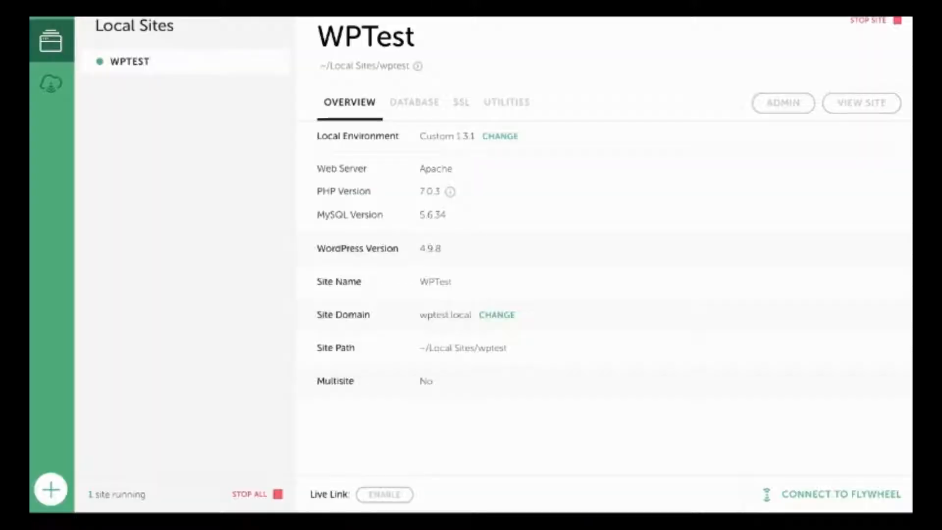
click(861, 102)
click(783, 103)
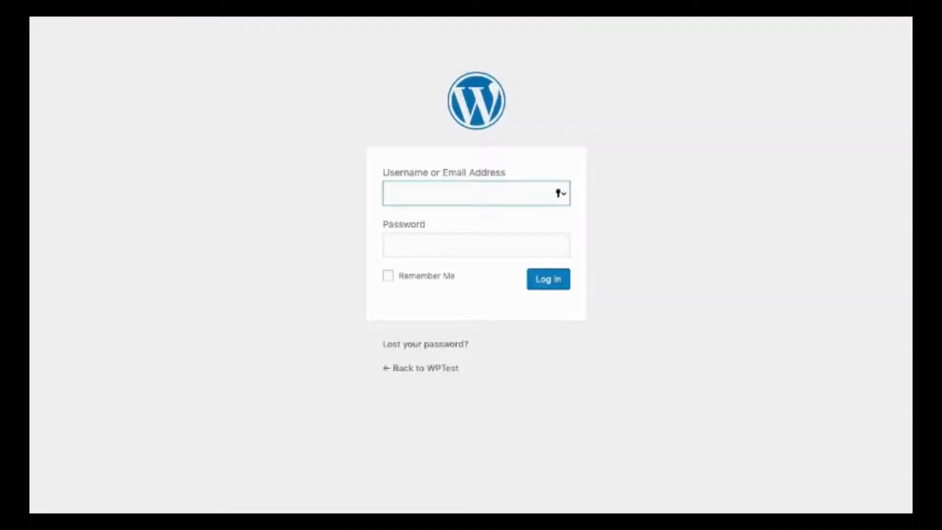
text(Admin)
key(Tab)
text(••)
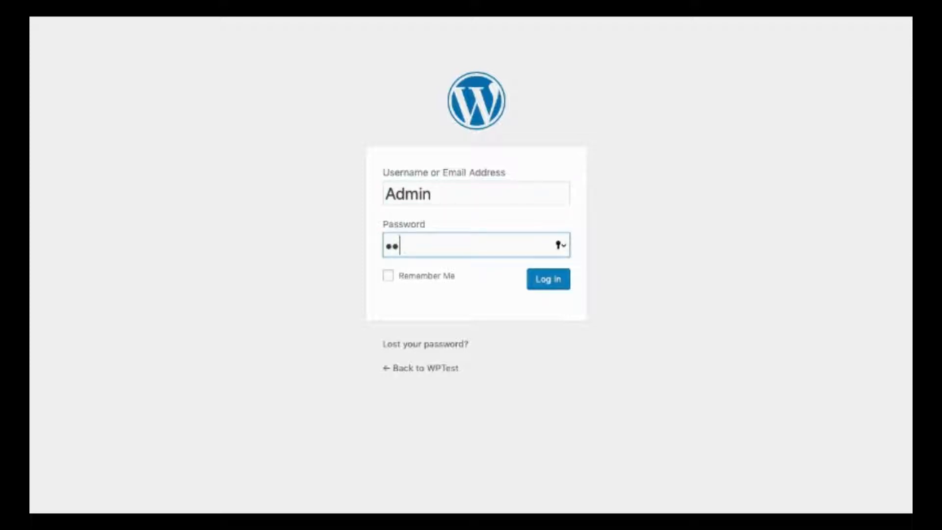
text(•••)
key(Return)
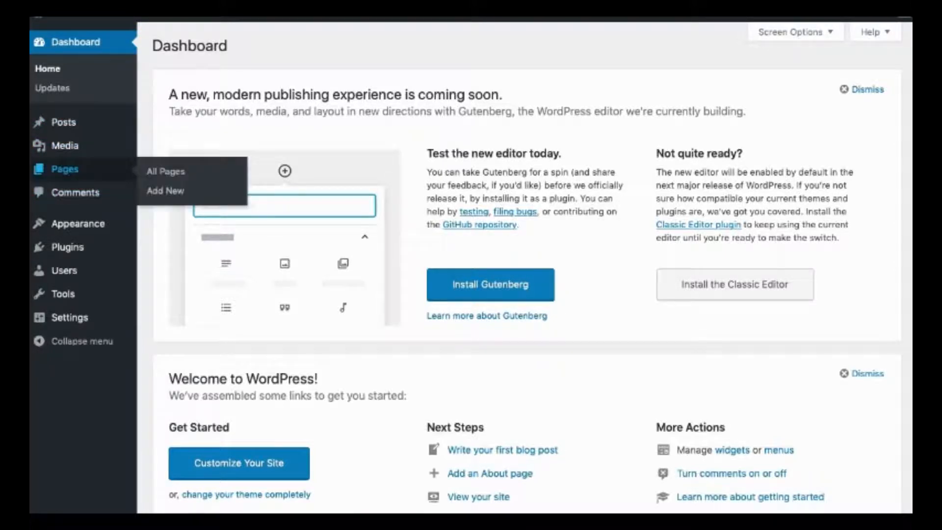
Step: Search the WordPress plugin directory for "seo" plugins
mouse_move(78, 223)
mouse_move(68, 247)
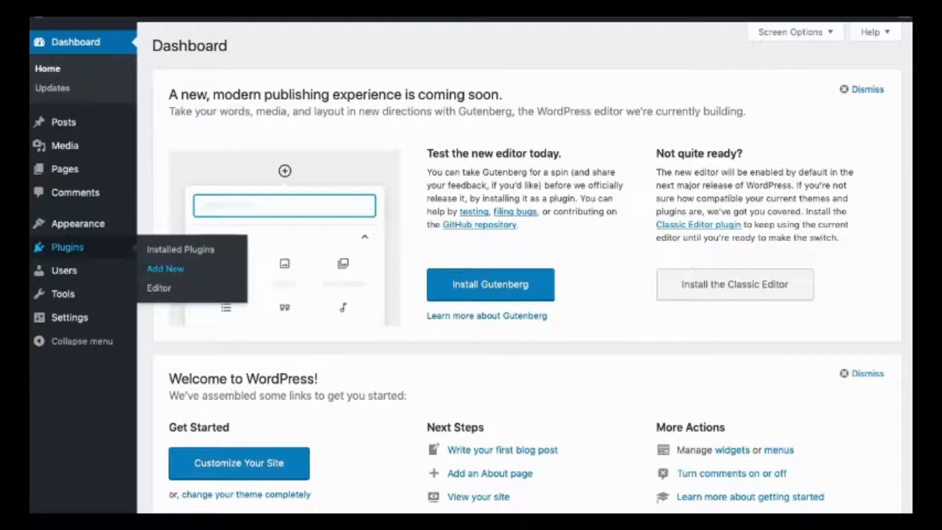
click(165, 268)
click(797, 85)
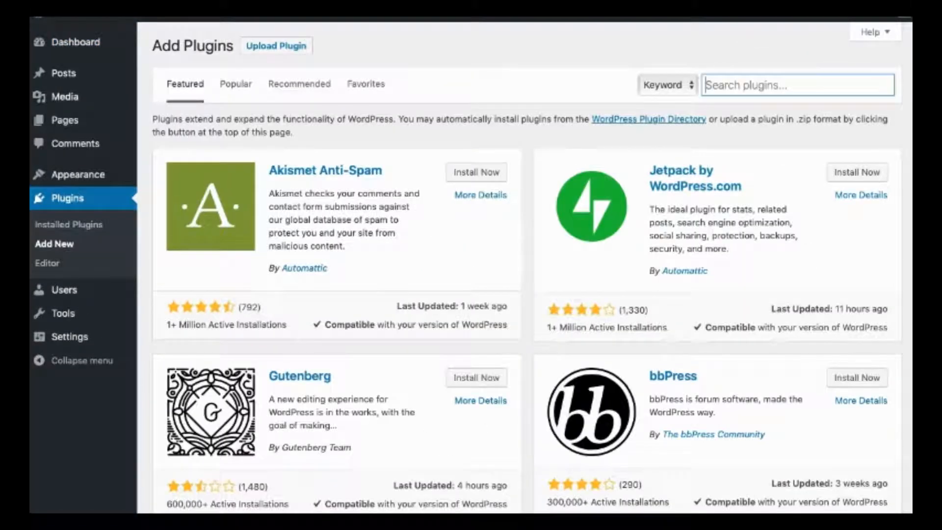
text(seo)
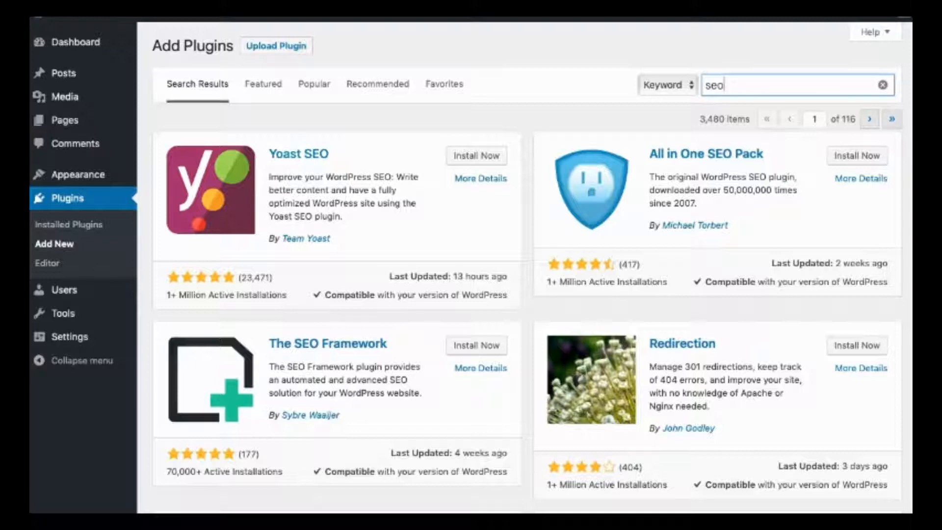
Step: Search the WordPress theme directory for the "astra" theme
click(78, 174)
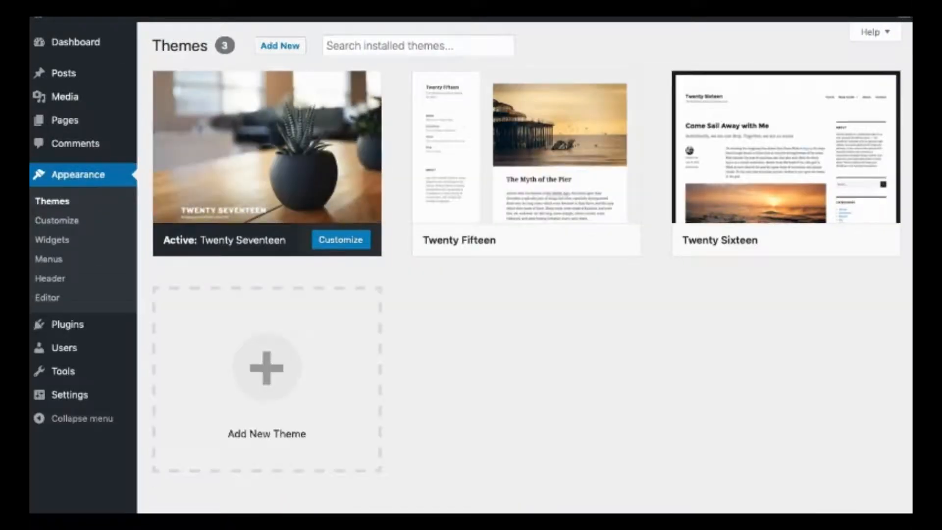
click(280, 46)
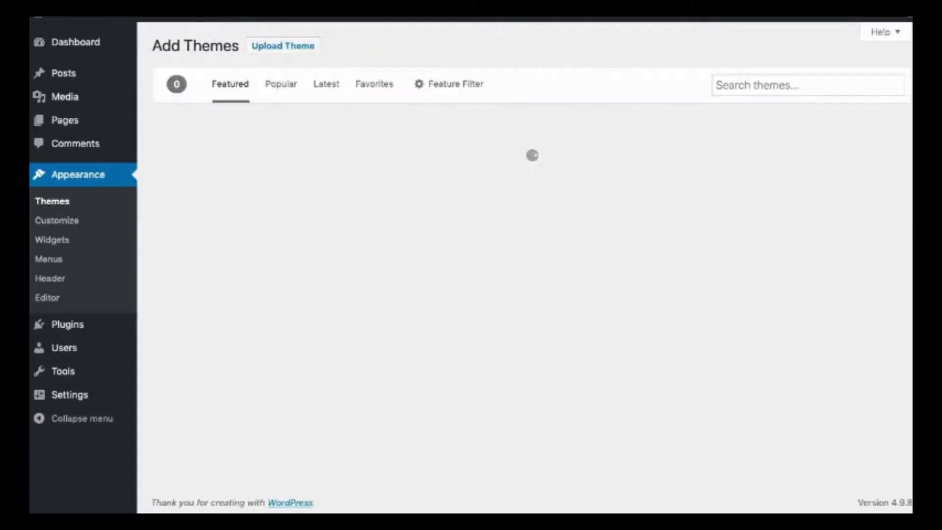
click(798, 85)
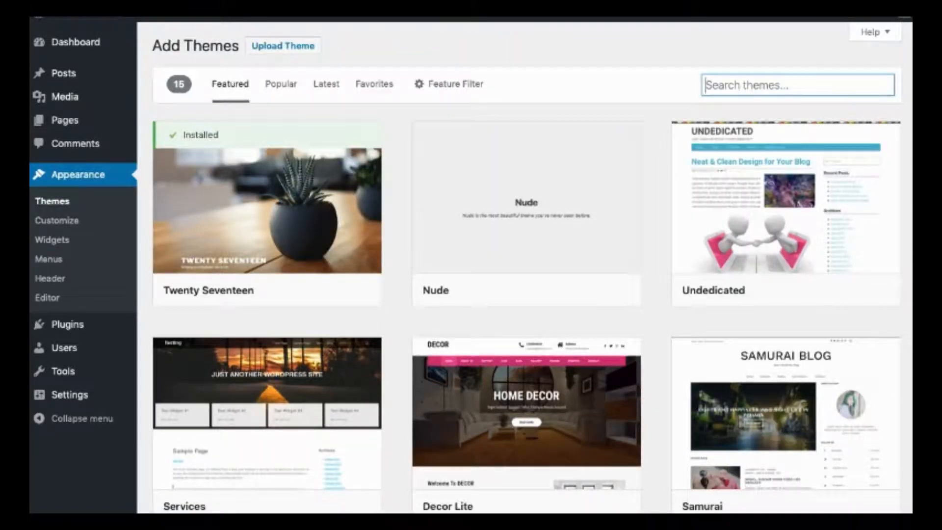
text(ast)
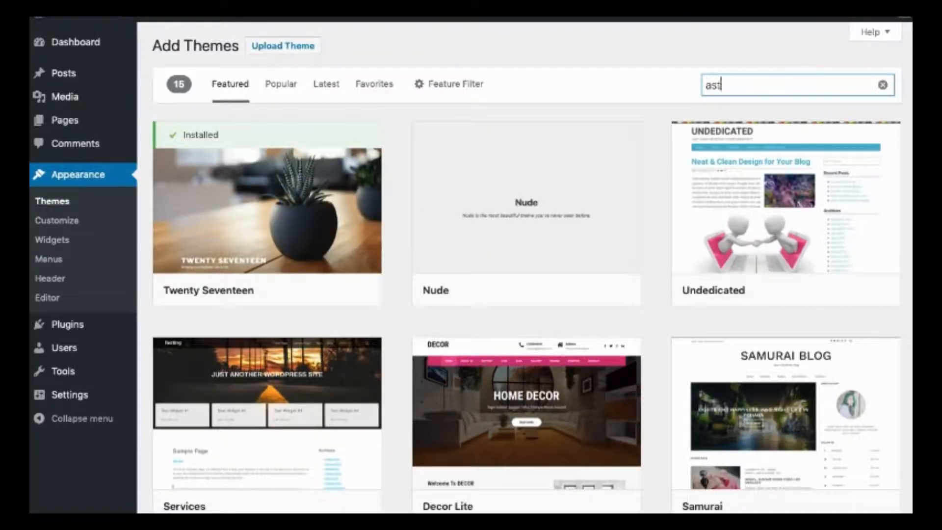
text(ra)
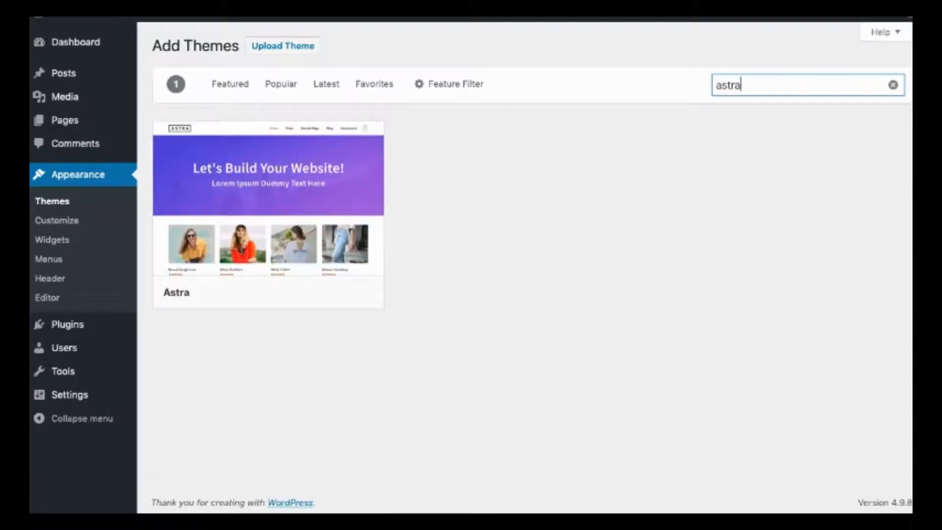